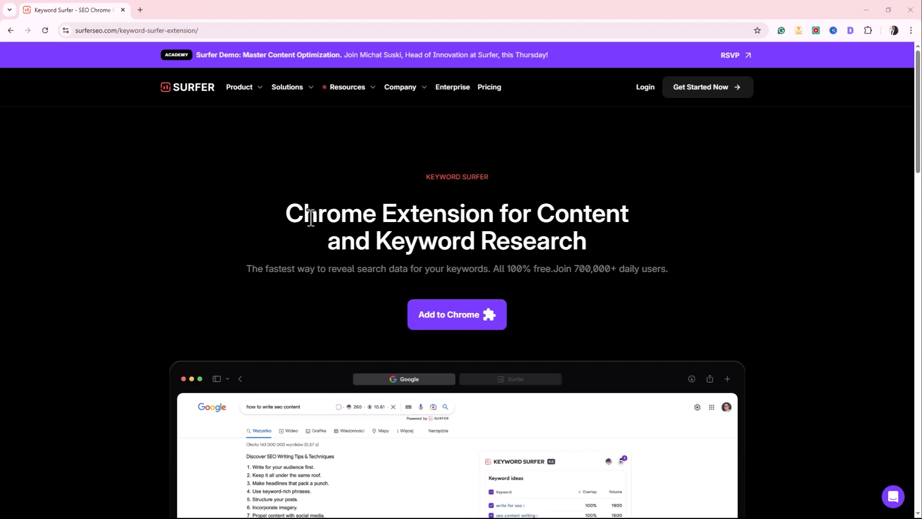
Step: Search Google for "chrome web store" in a new browser tab and open the Chrome Web Store site
left_click(140, 9)
type("google")
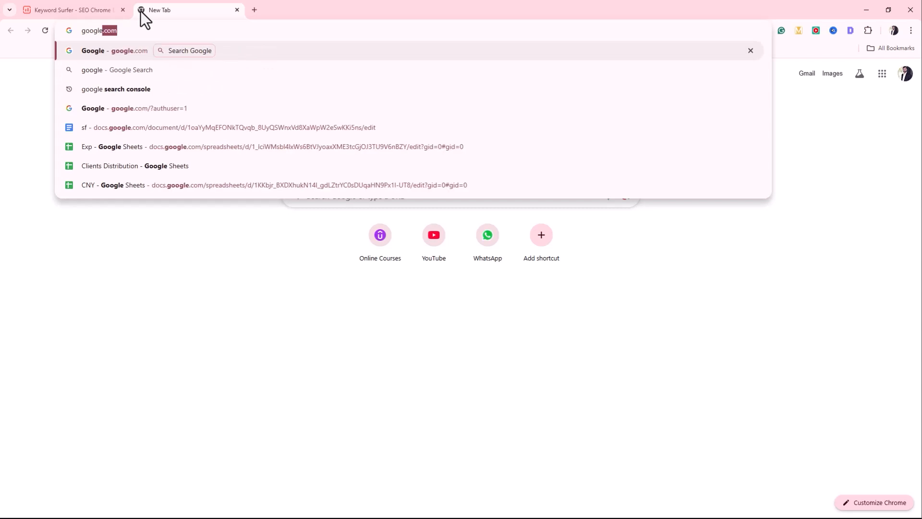
key("Return")
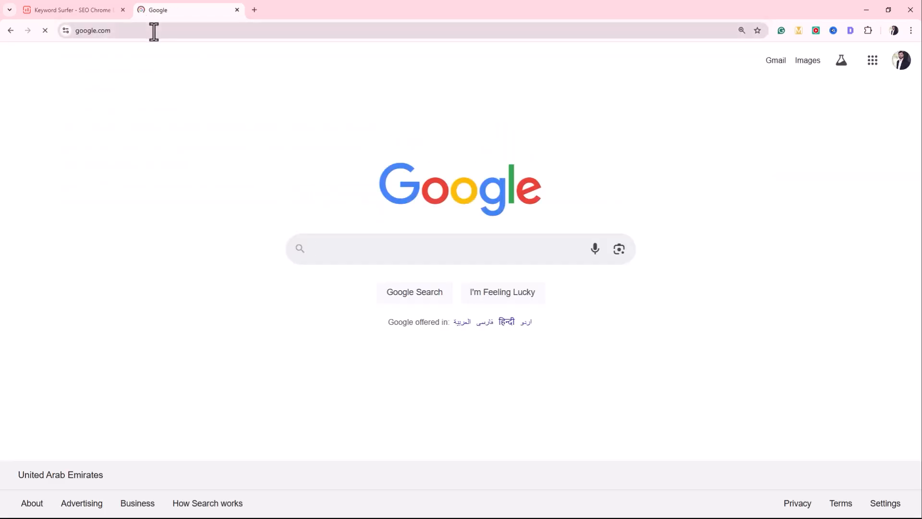
left_click(347, 248)
type("ch")
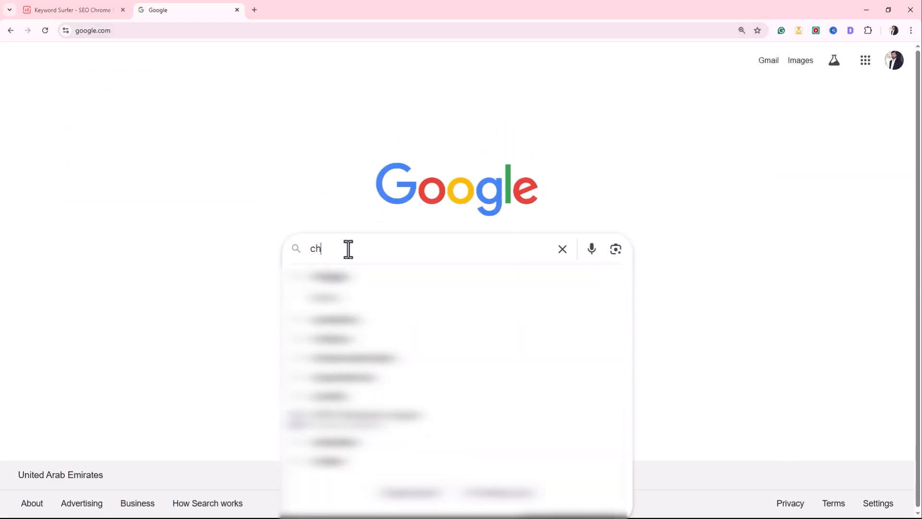
type("rome web s")
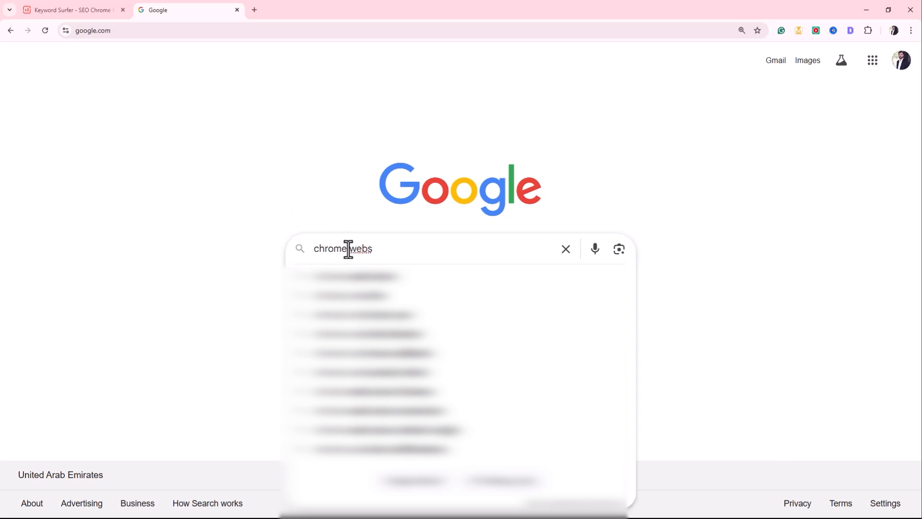
type("tore")
key("Return")
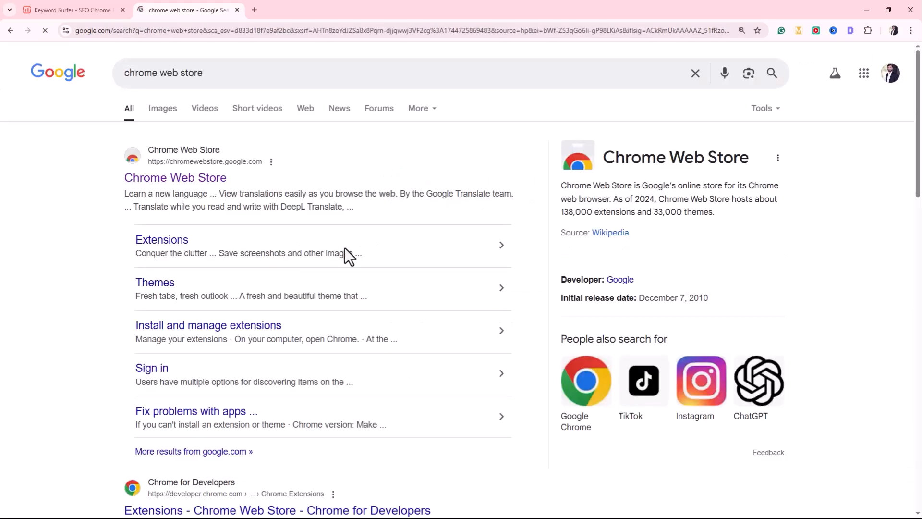
left_click(191, 182)
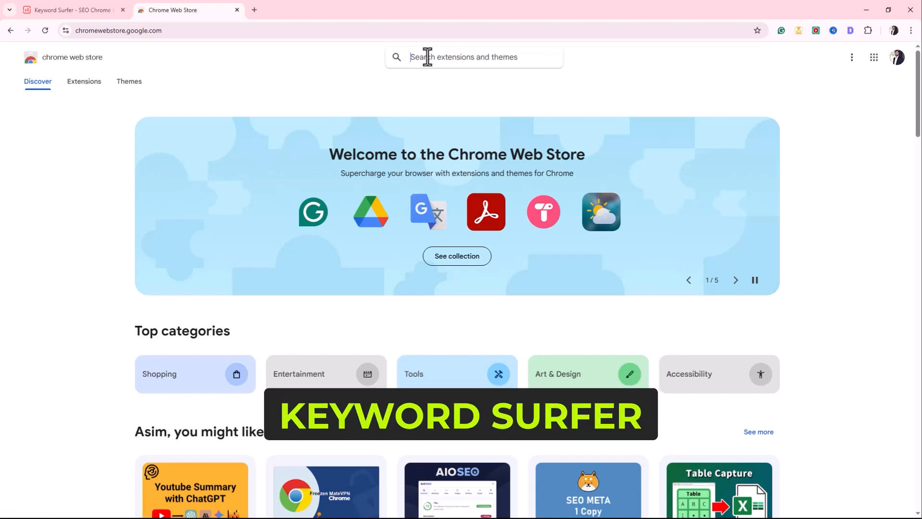
Step: Search the store for "keyword surfer" and open the Keyword Surfer extension's page
type("keyword sur")
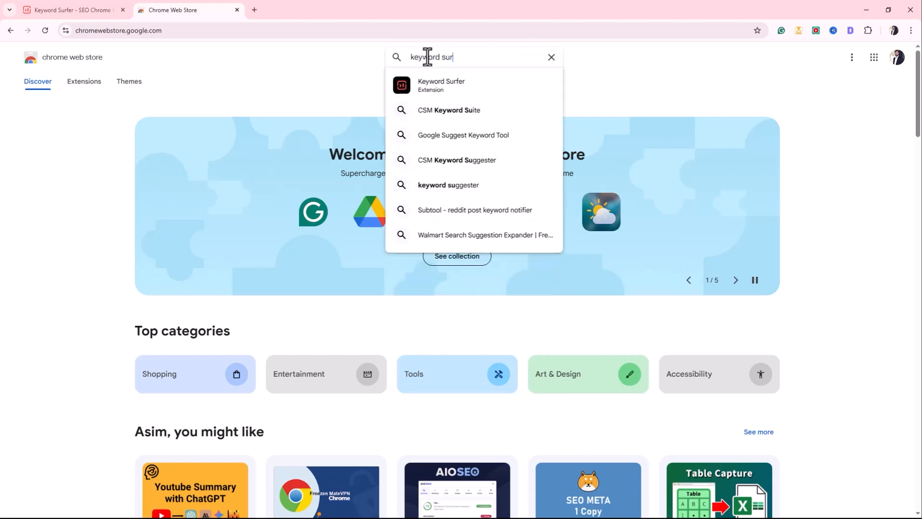
type("fer")
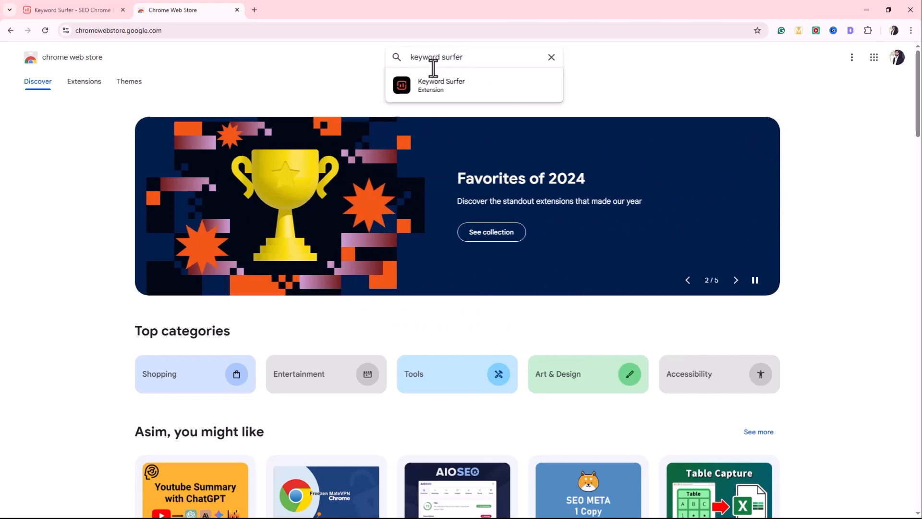
left_click(428, 87)
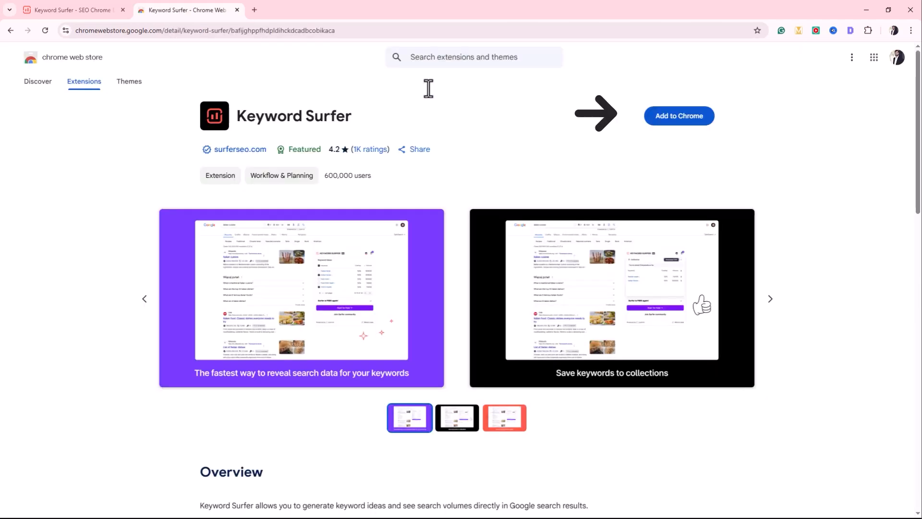
Step: Add the Keyword Surfer extension to Chrome and dismiss the installation notice
left_click(663, 126)
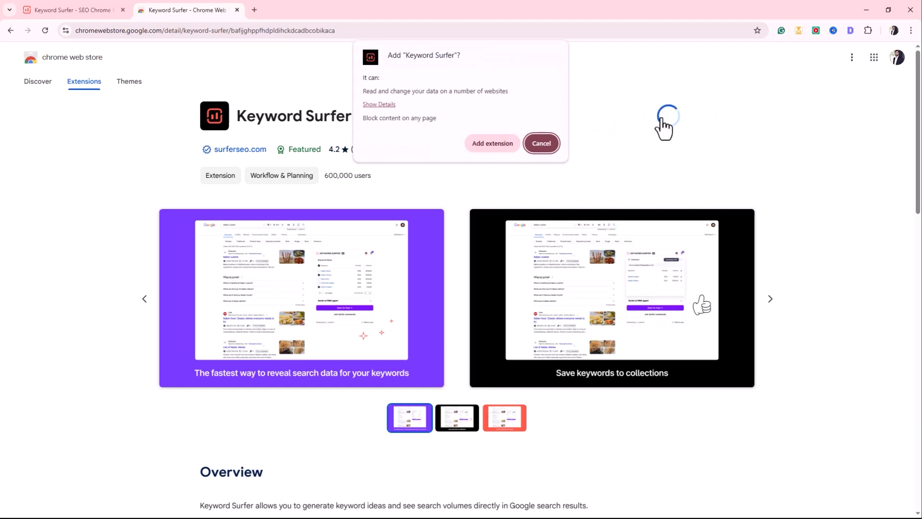
left_click(491, 144)
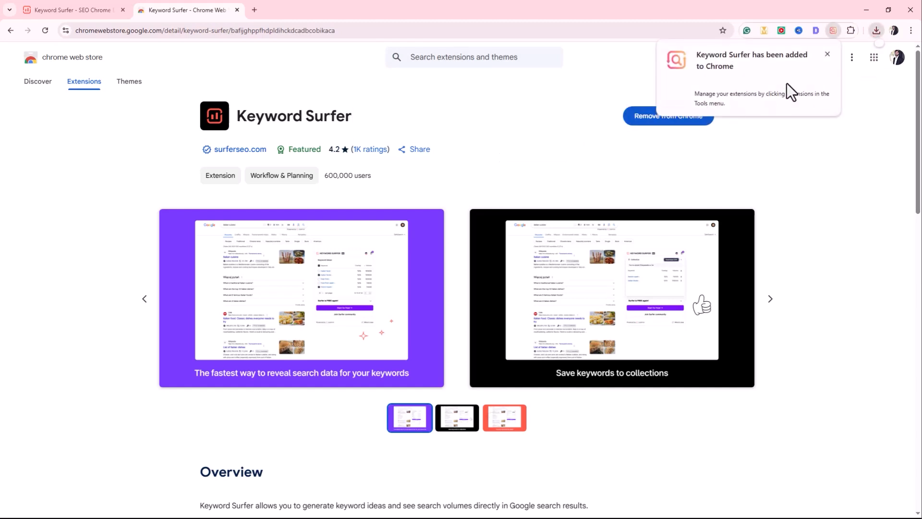
left_click(826, 55)
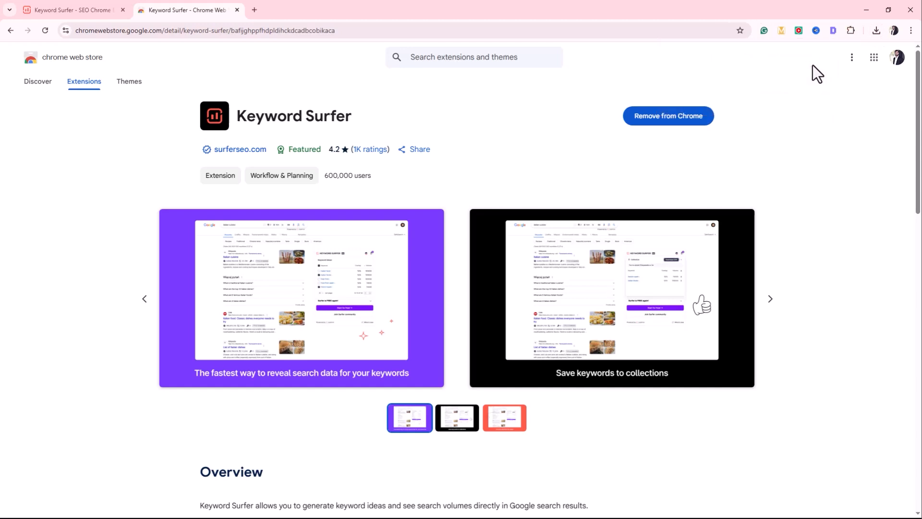
Step: Pin the Keyword Surfer extension so it stays accessible in the browser, and close the extensions list
left_click(848, 32)
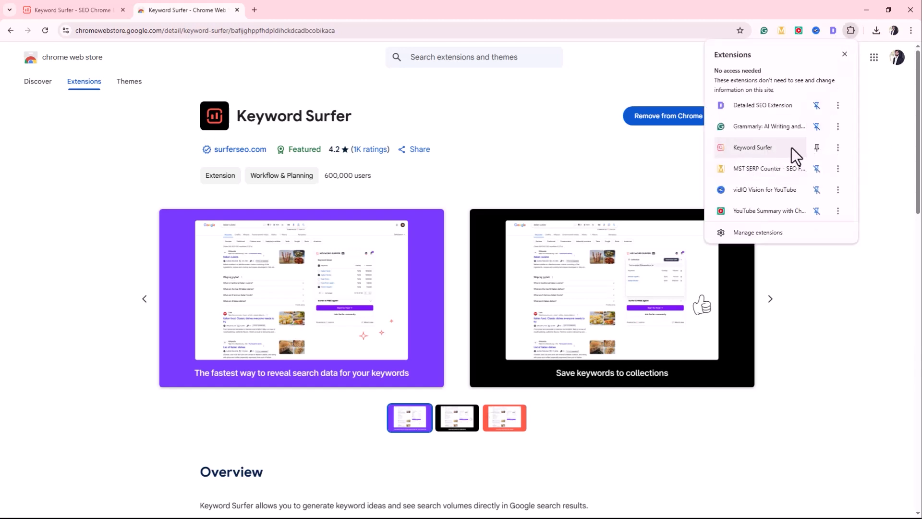
left_click(816, 148)
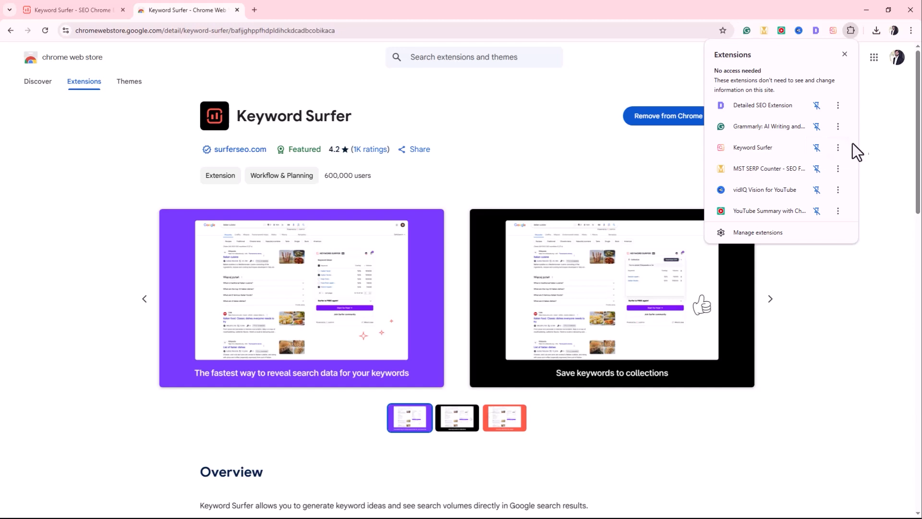
left_click(866, 142)
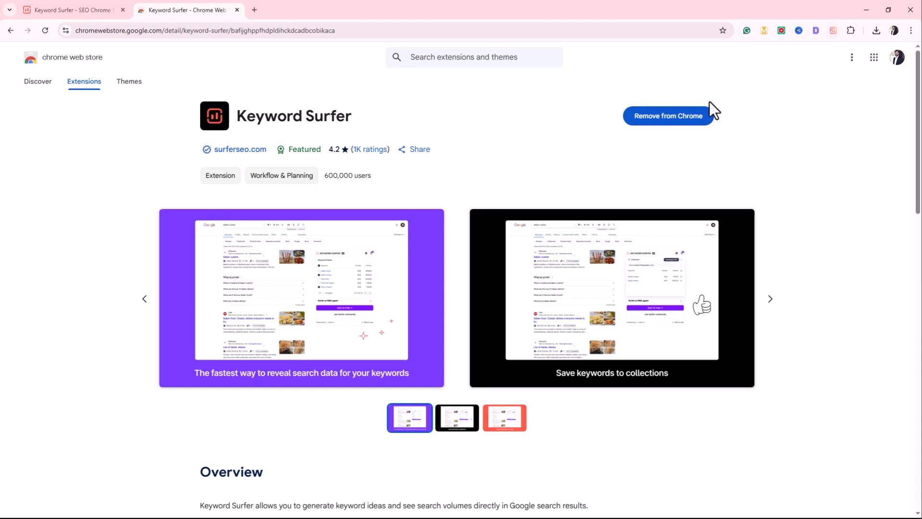
Step: Search Google for "best marketing tools" in a new browser tab
left_click(255, 10)
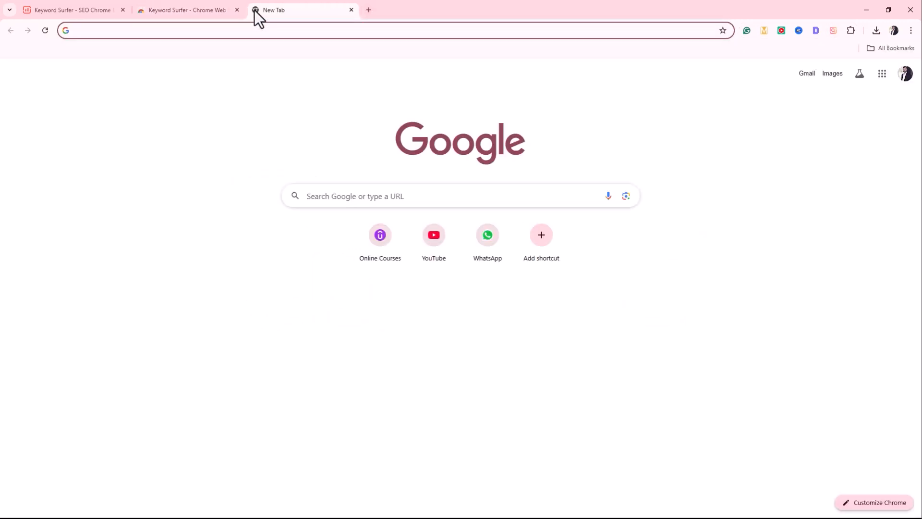
type("best marketing tools")
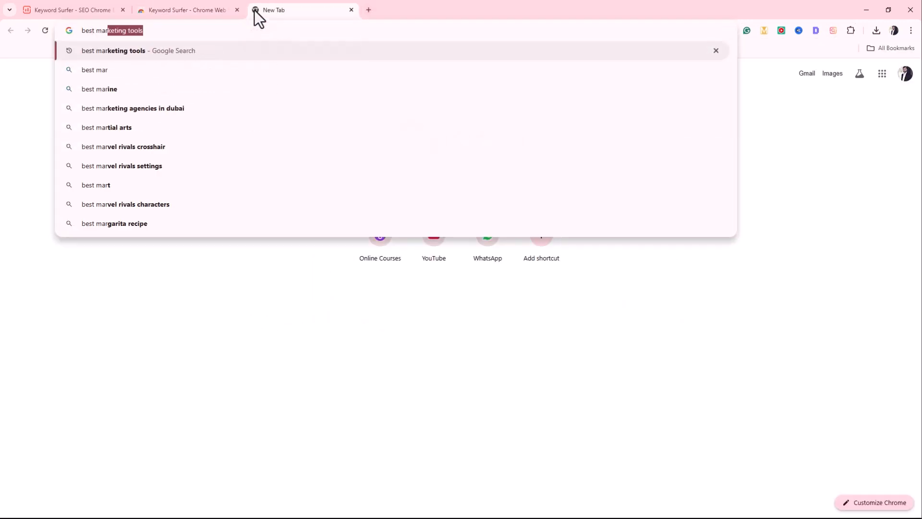
key("Return")
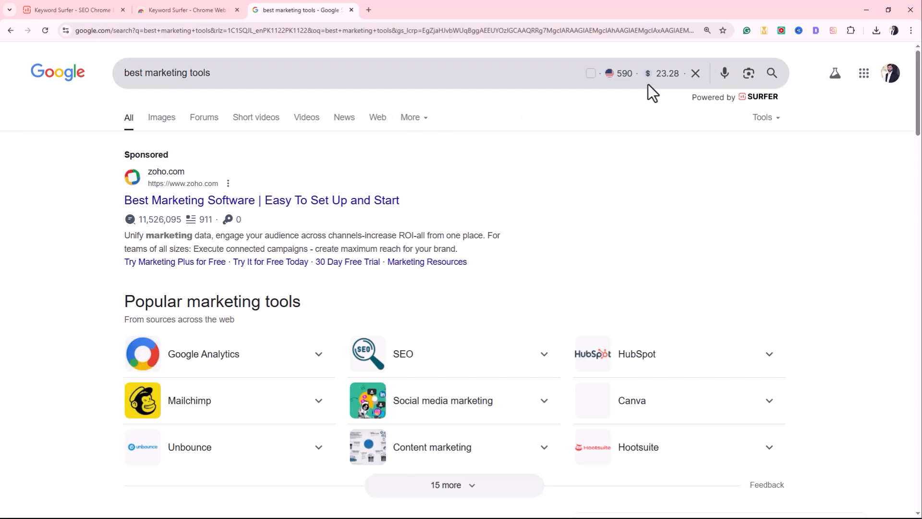
Step: Examine the Keyword Surfer cost and volume figures, the traffic, word count and keyword metrics of the results, and the keyword ideas
mouse_move(666, 81)
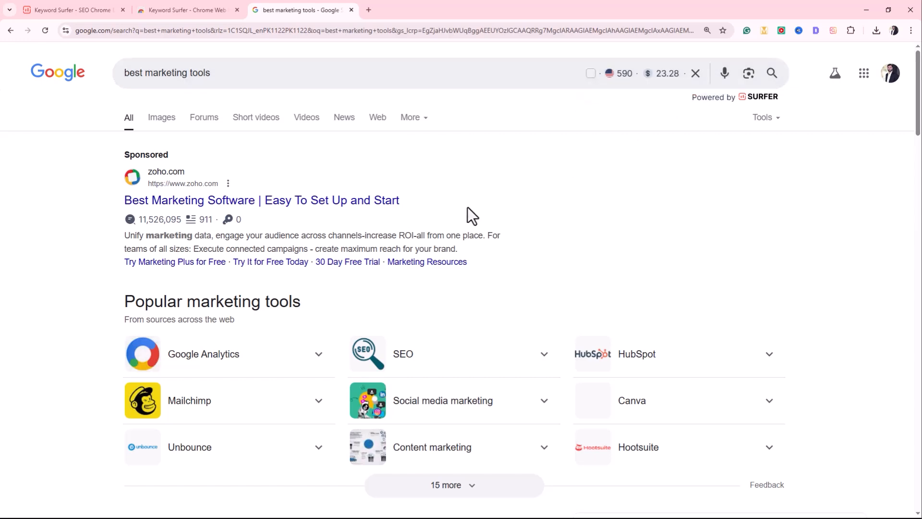
scroll(467, 206, "down", 7)
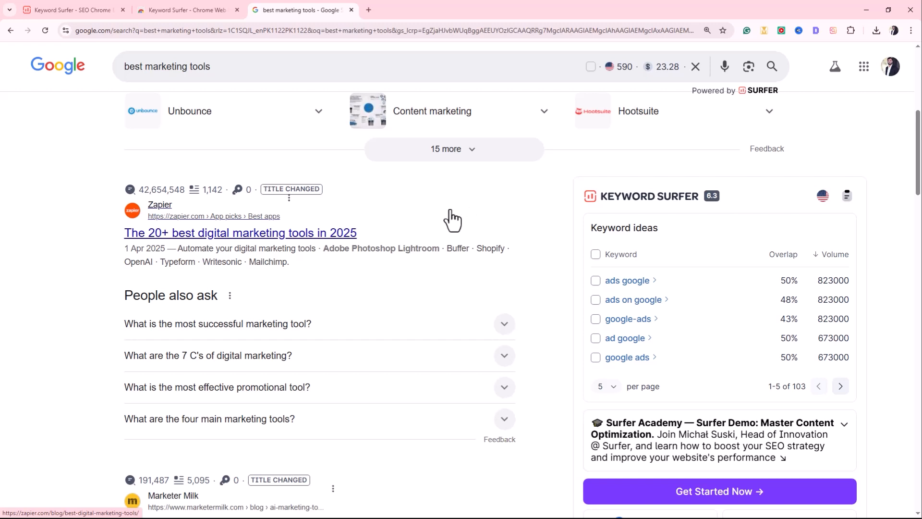
mouse_move(162, 196)
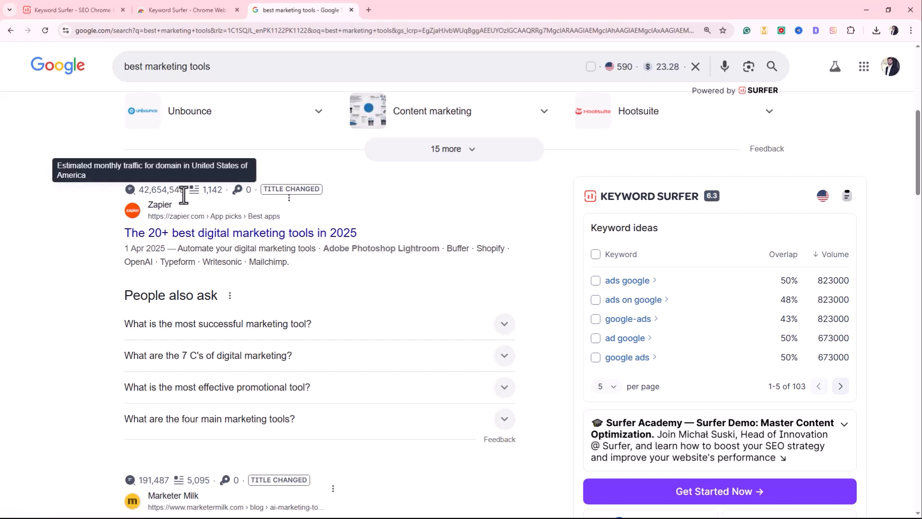
mouse_move(211, 194)
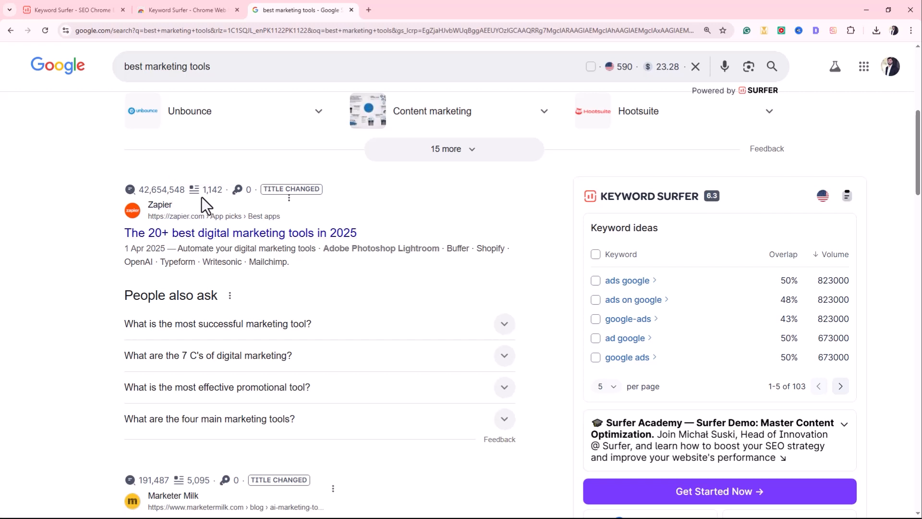
mouse_move(249, 195)
scroll(163, 197, "down", 6)
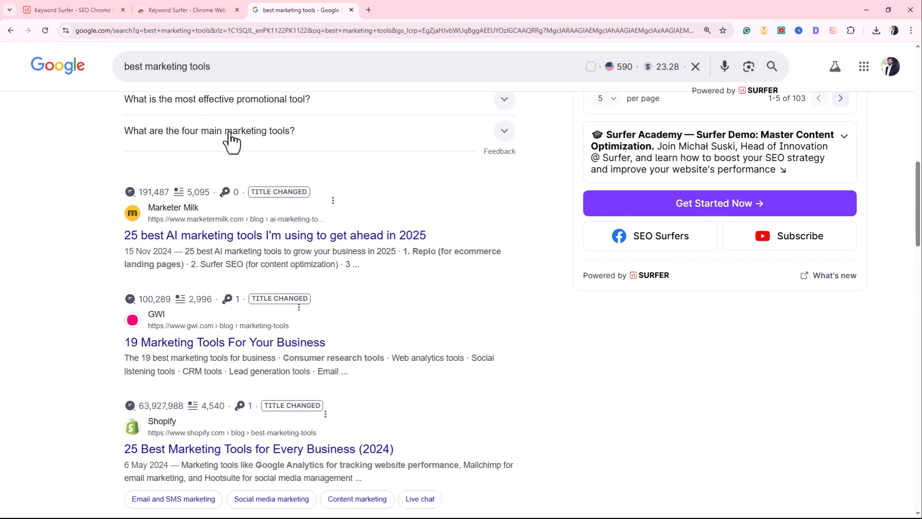
scroll(563, 239, "up", 4)
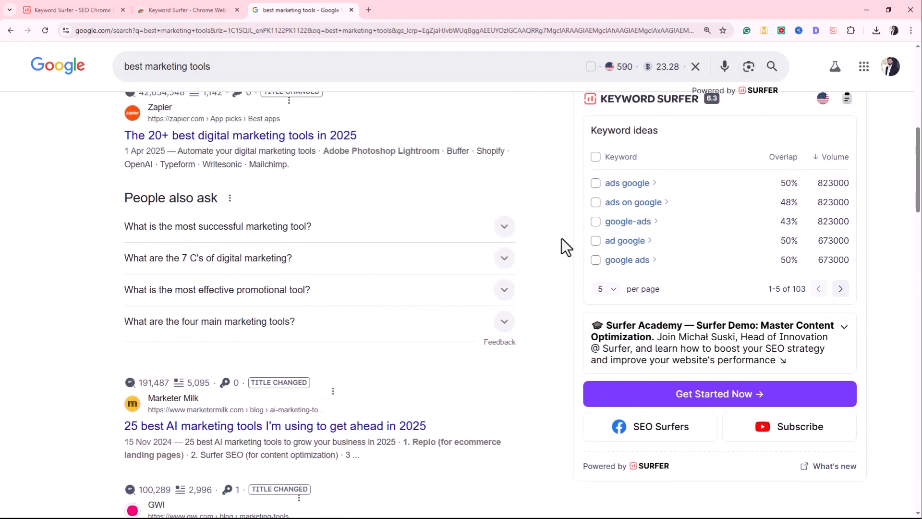
scroll(561, 239, "up", 1)
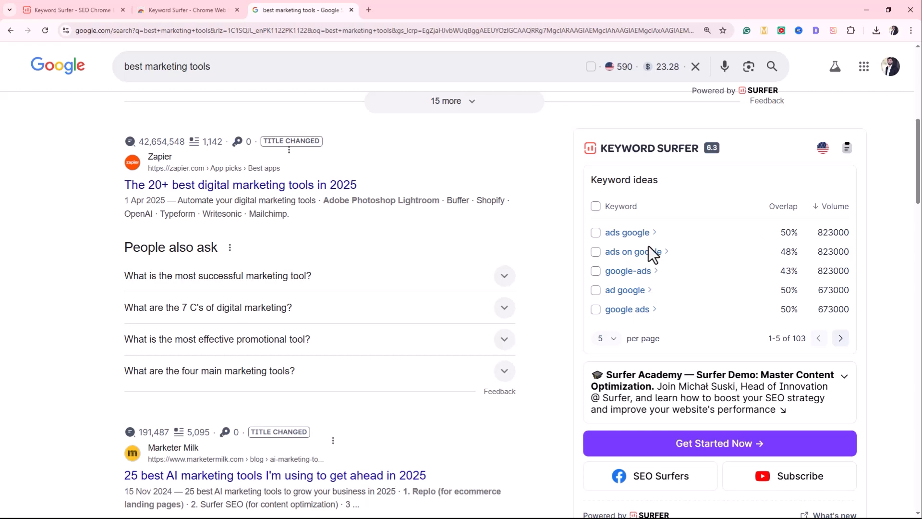
Step: Sort the keyword ideas by overlap and look over the pages ranking for "best marketing tools"
left_click(785, 206)
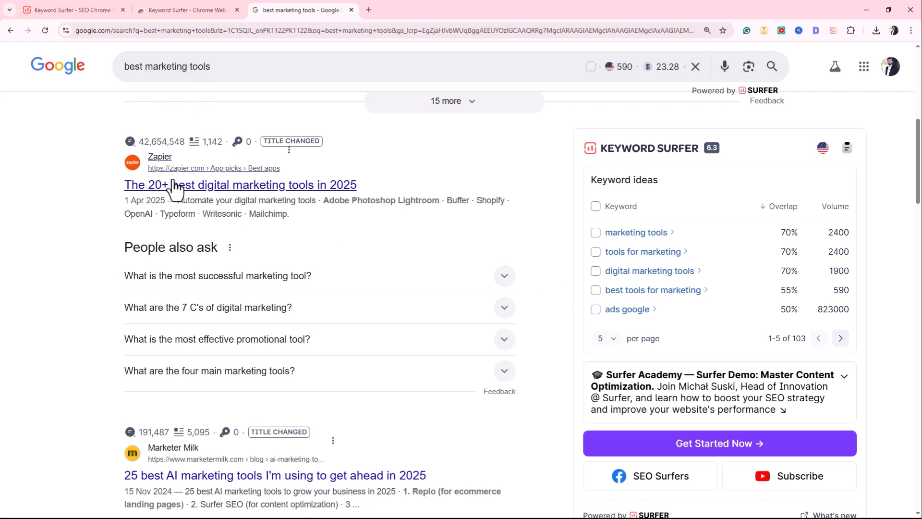
scroll(182, 182, "down", 1)
scroll(182, 181, "down", 1)
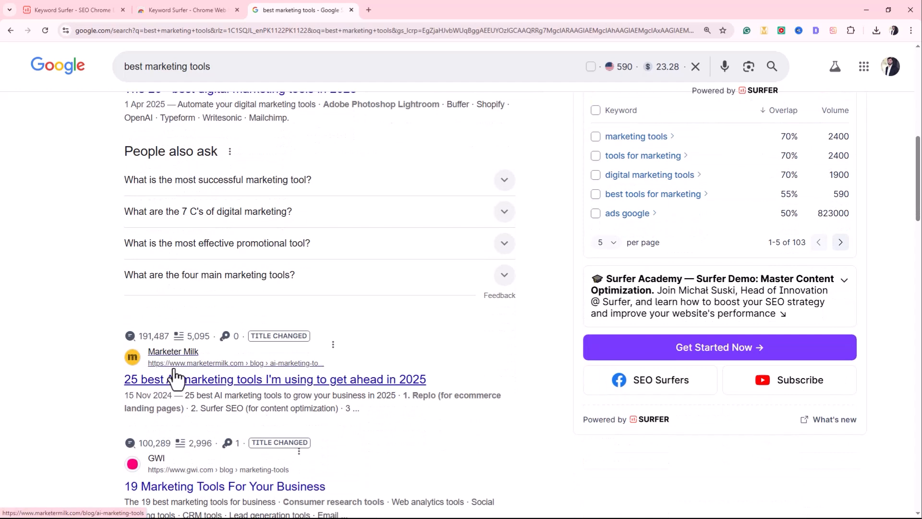
scroll(164, 384, "down", 2)
scroll(163, 385, "up", 1)
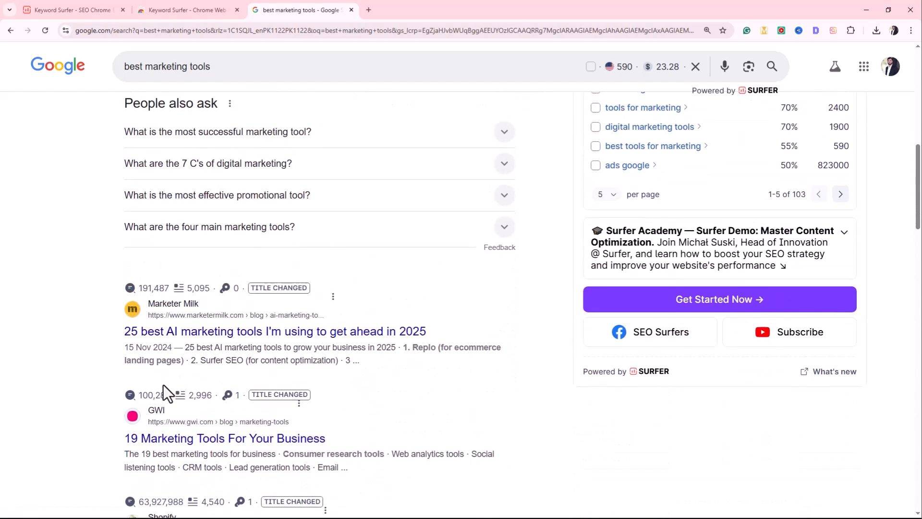
scroll(101, 184, "up", 2)
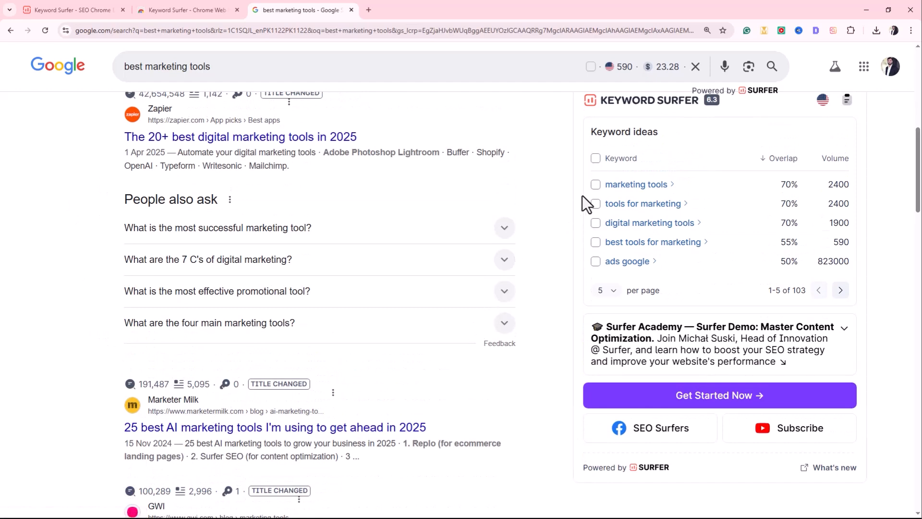
Step: Search Google in a new tab for the copied keyword idea "marketing tools" and review the pages ranking for it
left_click_drag(606, 184, 668, 184)
key("ctrl+c")
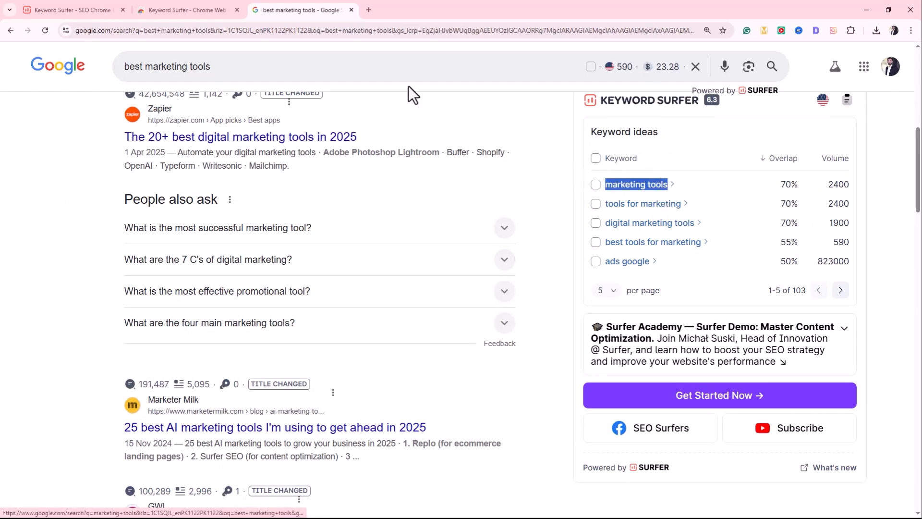
left_click(372, 14)
key("ctrl+v")
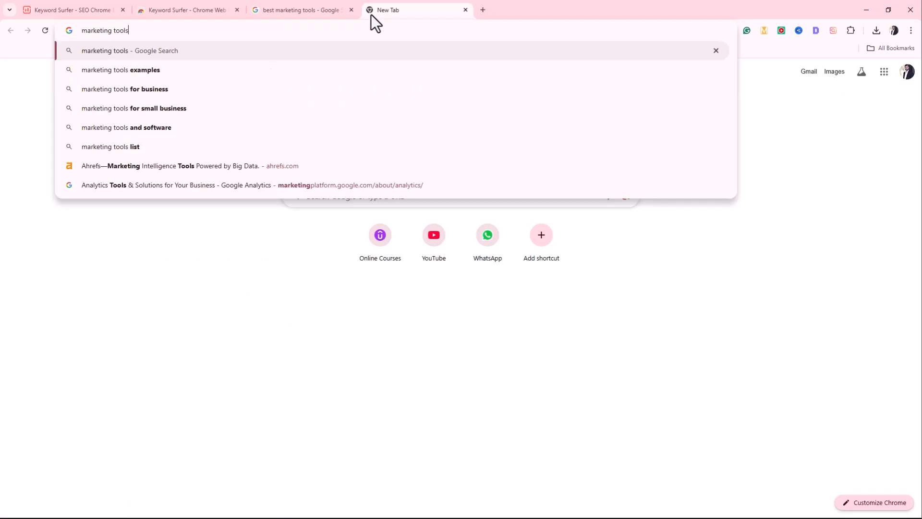
key("Return")
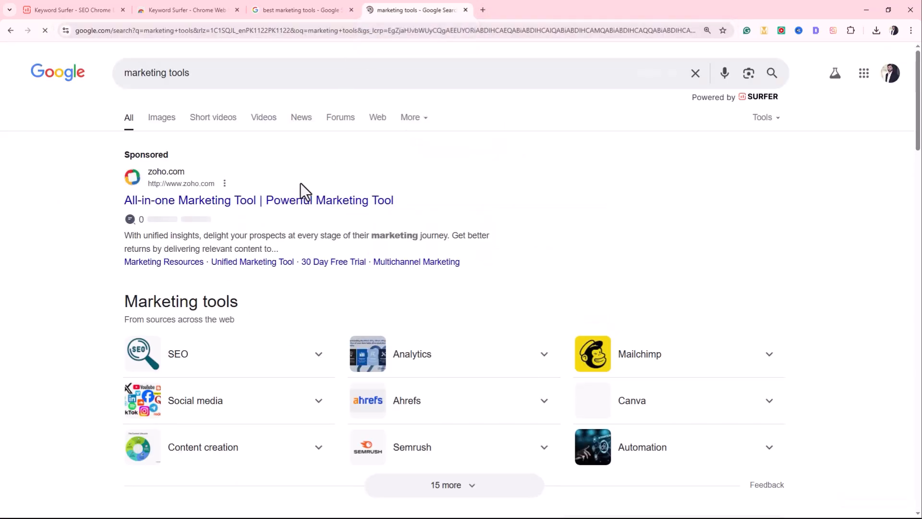
scroll(300, 184, "down", 5)
scroll(300, 184, "down", 7)
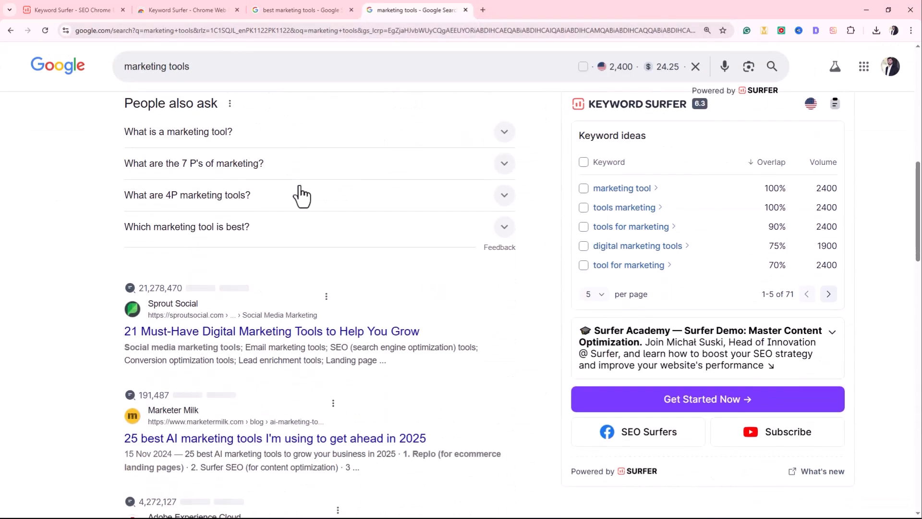
scroll(300, 186, "down", 3)
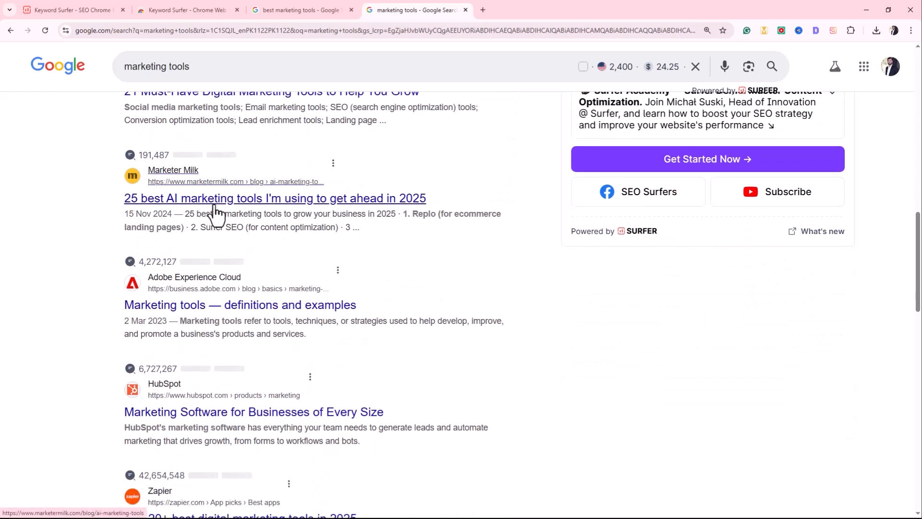
scroll(215, 211, "down", 4)
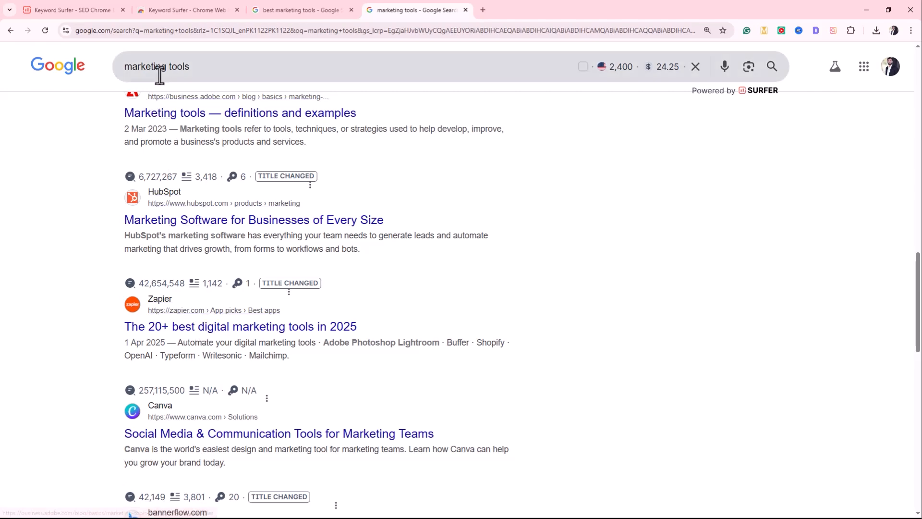
Step: Return to the "best marketing tools" results, show 20 keyword ideas per page and advance to the third page of ideas
left_click(284, 12)
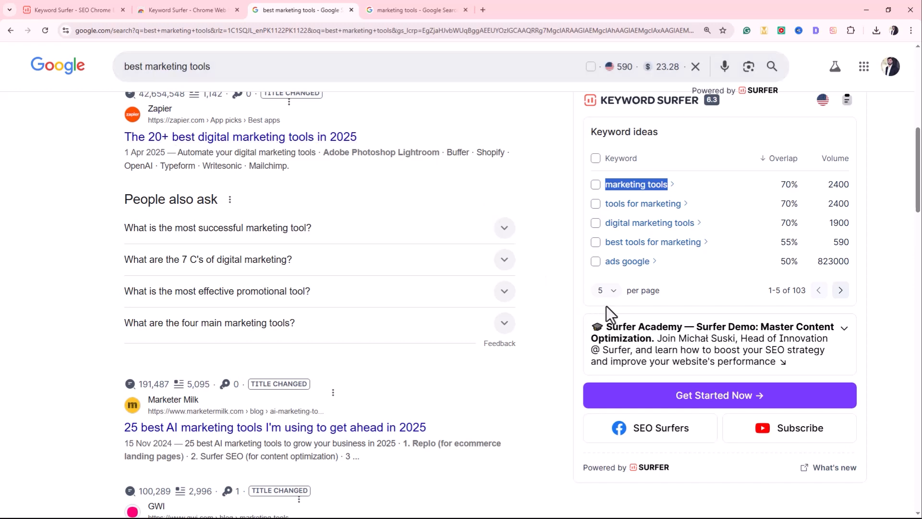
left_click(618, 292)
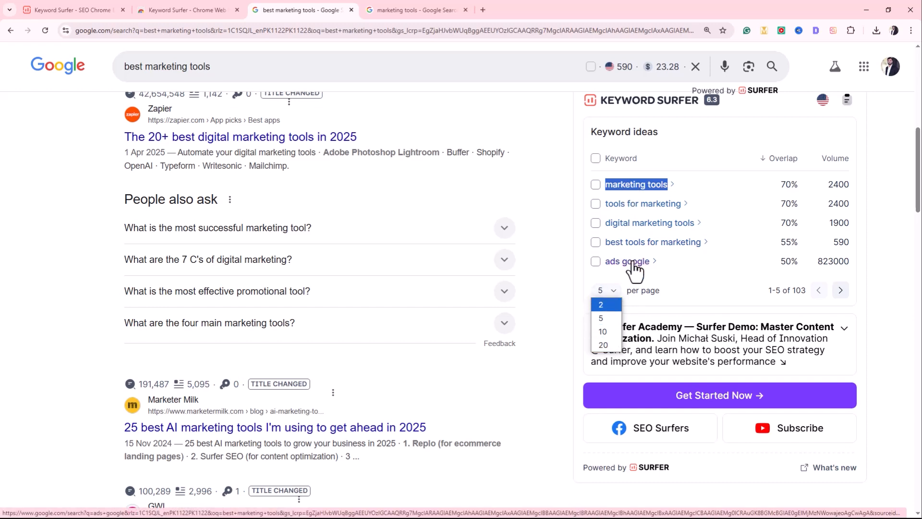
left_click(602, 347)
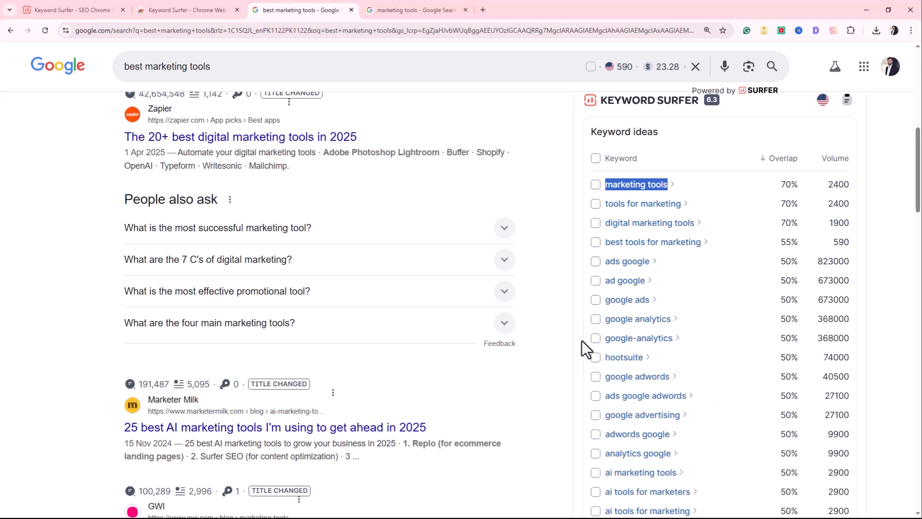
scroll(637, 272, "down", 3)
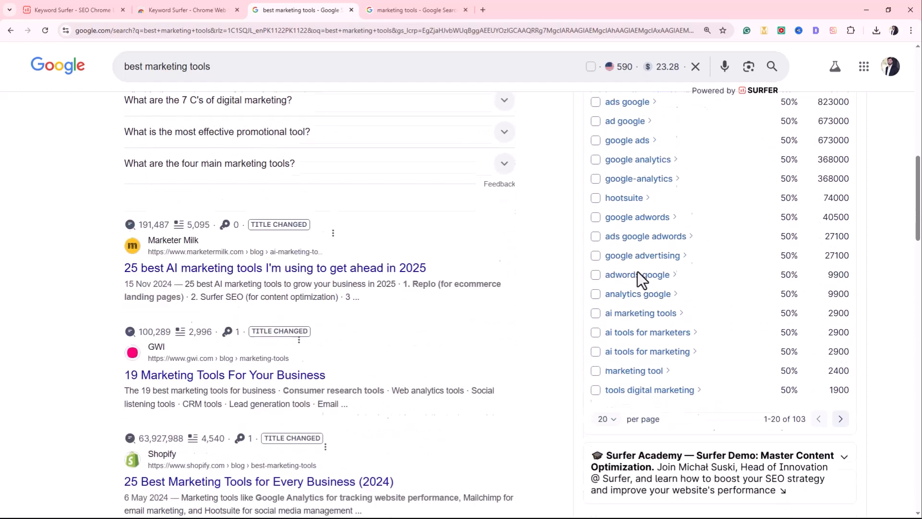
scroll(638, 271, "up", 1)
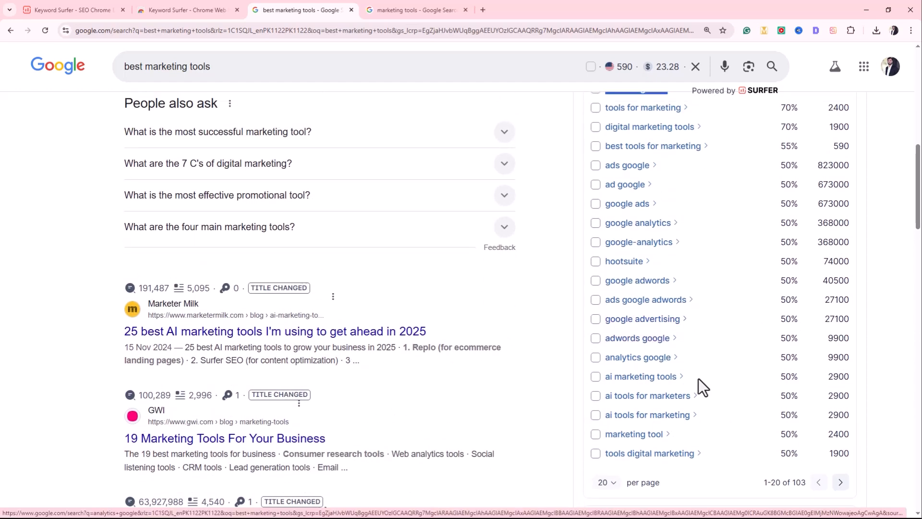
left_click(841, 483)
left_click(841, 483)
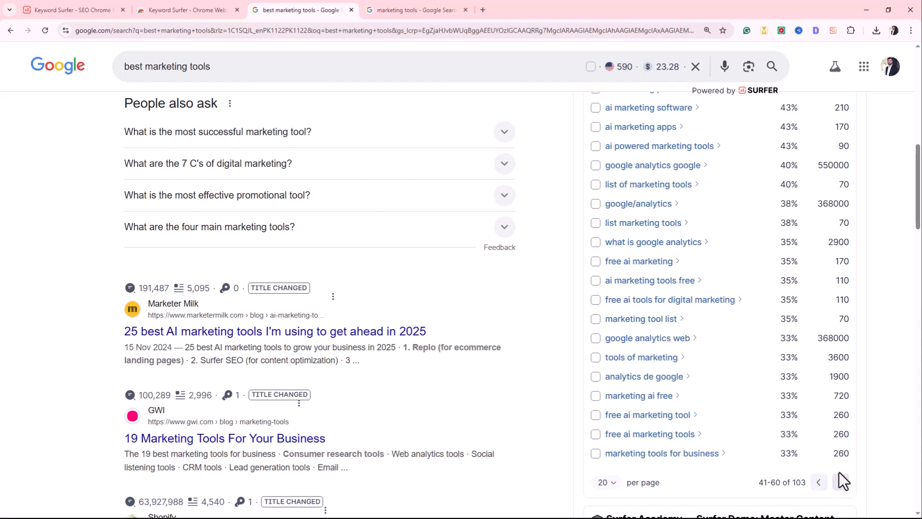
Step: Switch the Keyword Surfer country to United Kingdom, filtering the country list by "uni"
scroll(795, 326, "up", 3)
scroll(809, 156, "down", 1)
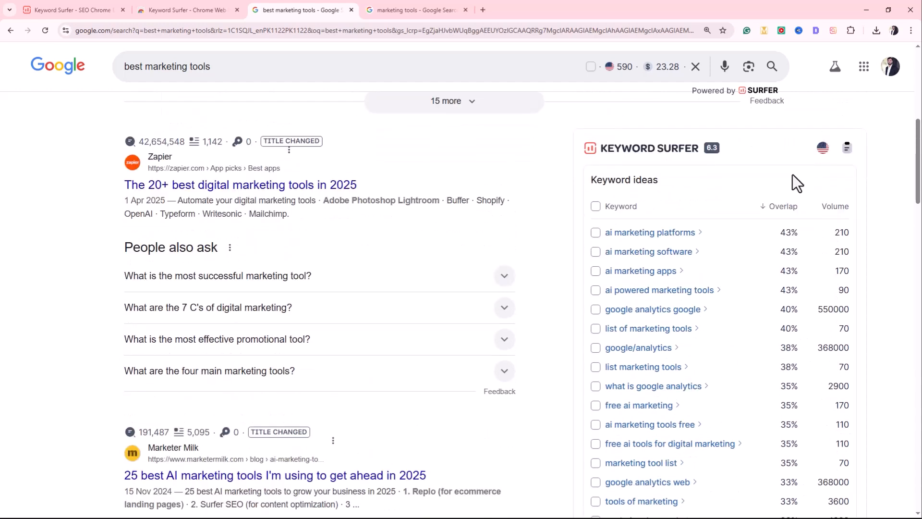
left_click(821, 153)
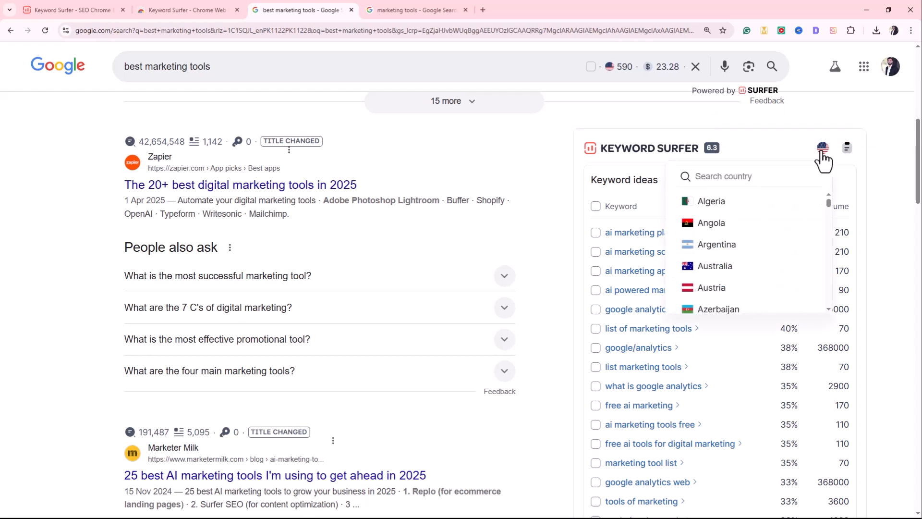
type("uni")
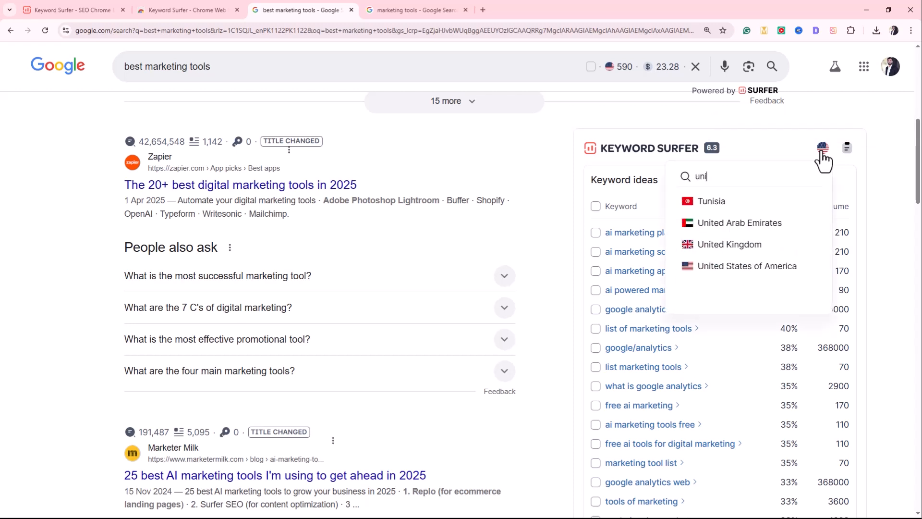
left_click(743, 245)
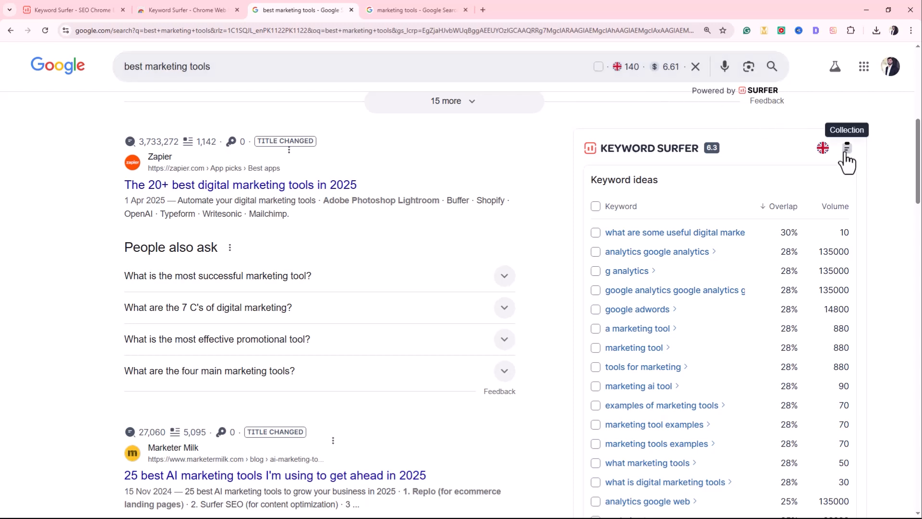
Step: Add the first three keyword ideas on the current page, down to "g analytics", to the collection
left_click(596, 232)
left_click(596, 252)
left_click(596, 270)
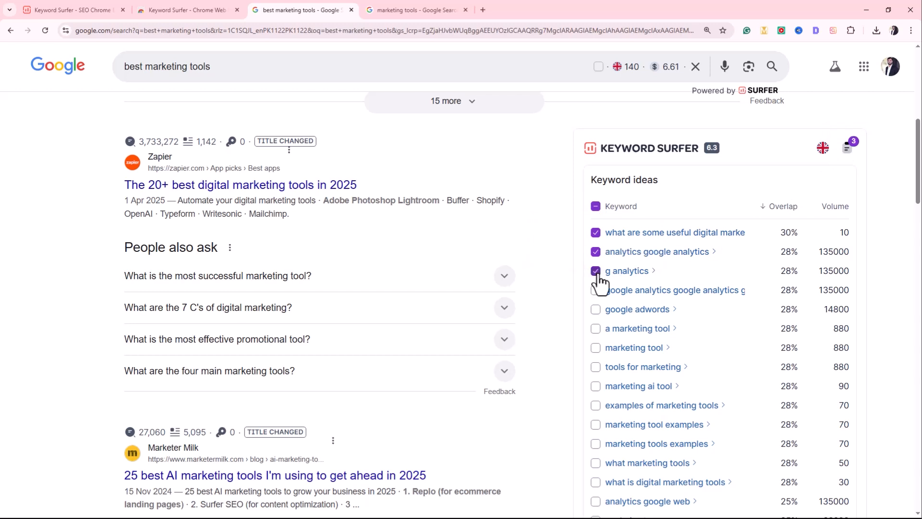
Step: Remove all three saved keywords from the collection and check its contents
left_click(848, 150)
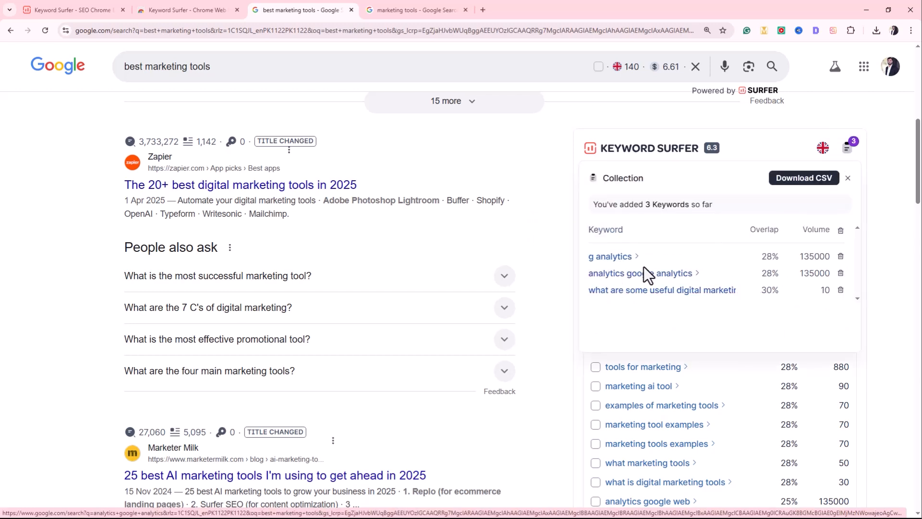
left_click(839, 256)
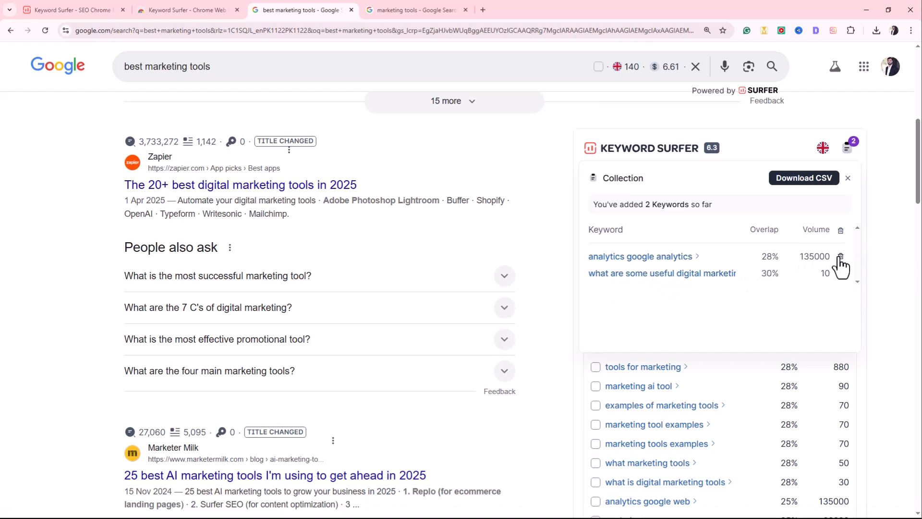
left_click(840, 256)
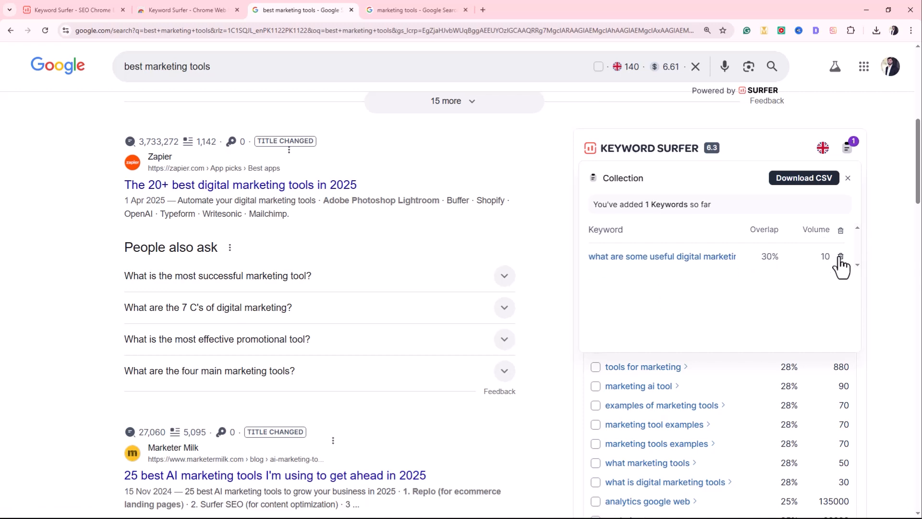
left_click(847, 179)
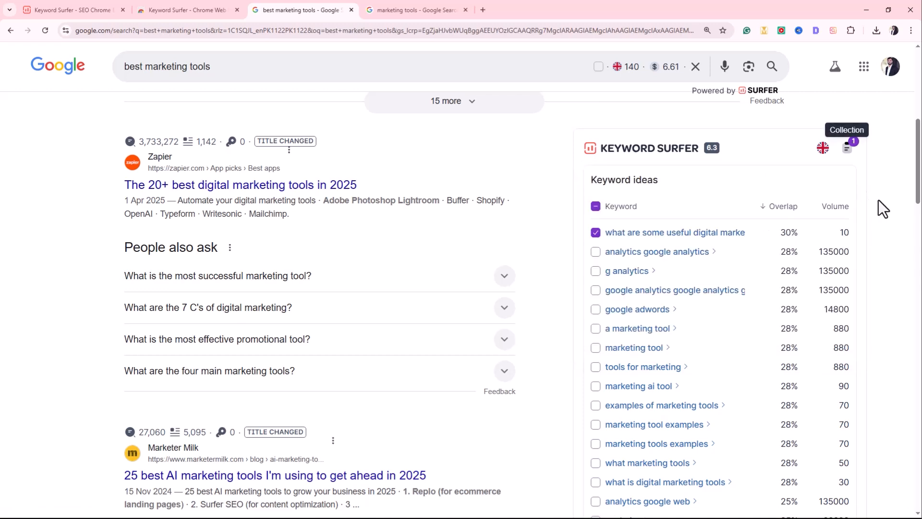
left_click(596, 233)
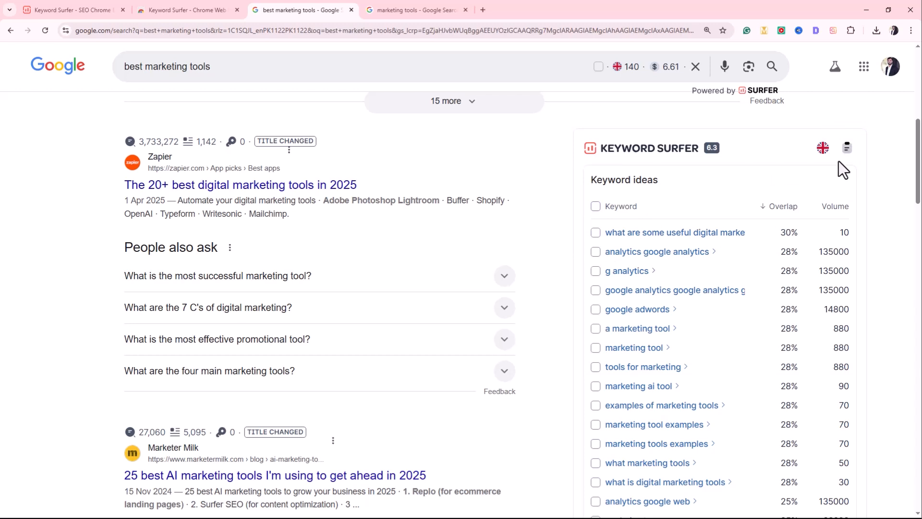
left_click(846, 149)
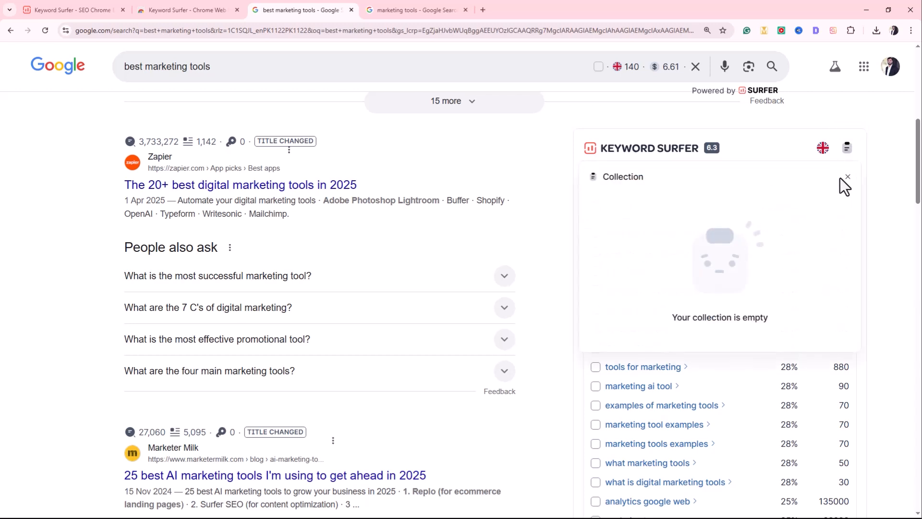
left_click(847, 177)
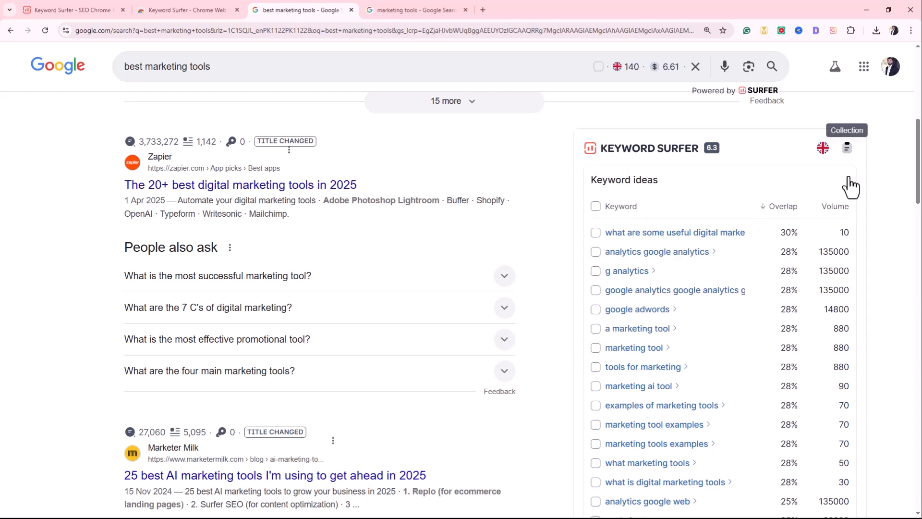
Step: Add "analytics google analytics", "g analytics" and the idea directly below them to the collection, and review the collected keywords
left_click(596, 252)
left_click(595, 271)
left_click(596, 290)
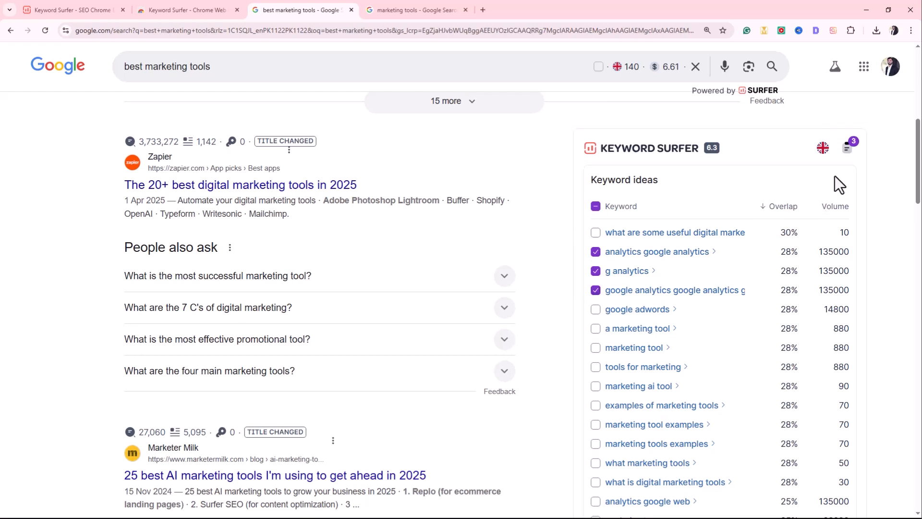
left_click(846, 150)
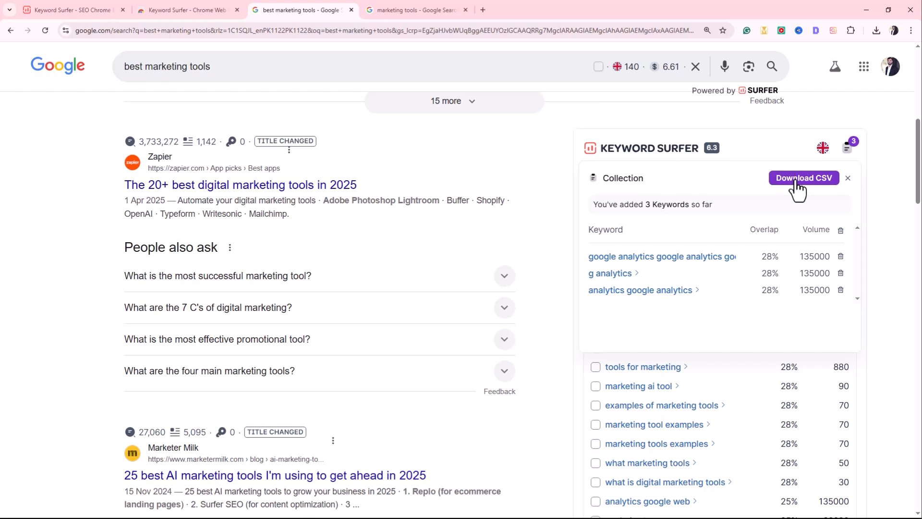
left_click(848, 179)
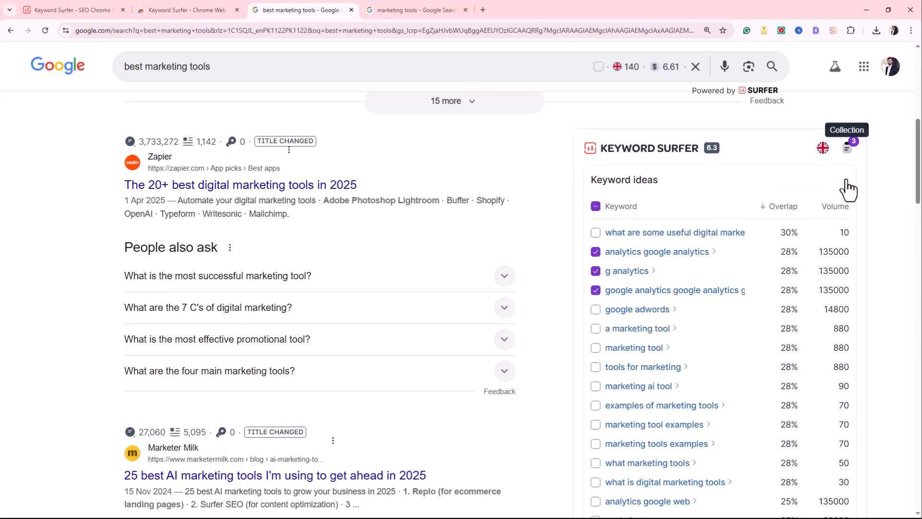